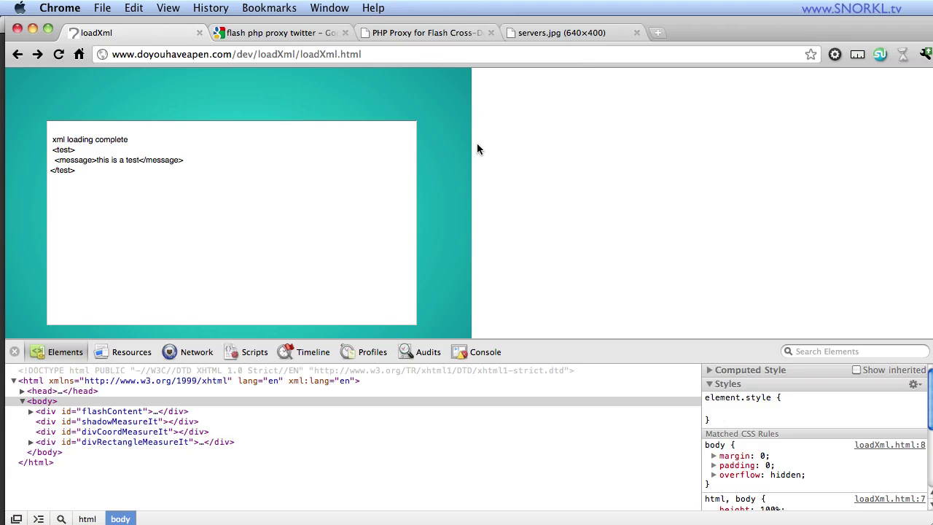
- Bring up the twitterSpitter window and reload the snorkl.tv proxy's rate_limit_status.xml address
click(334, 8)
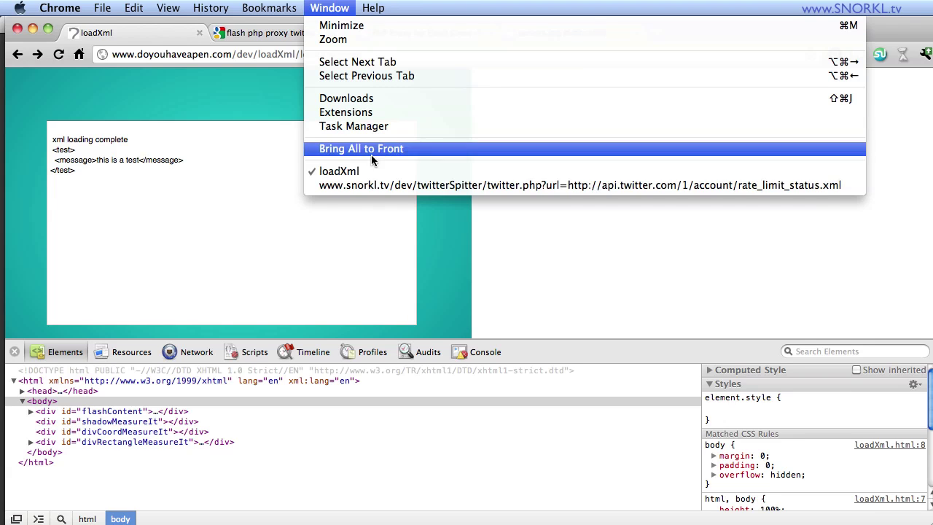
click(385, 185)
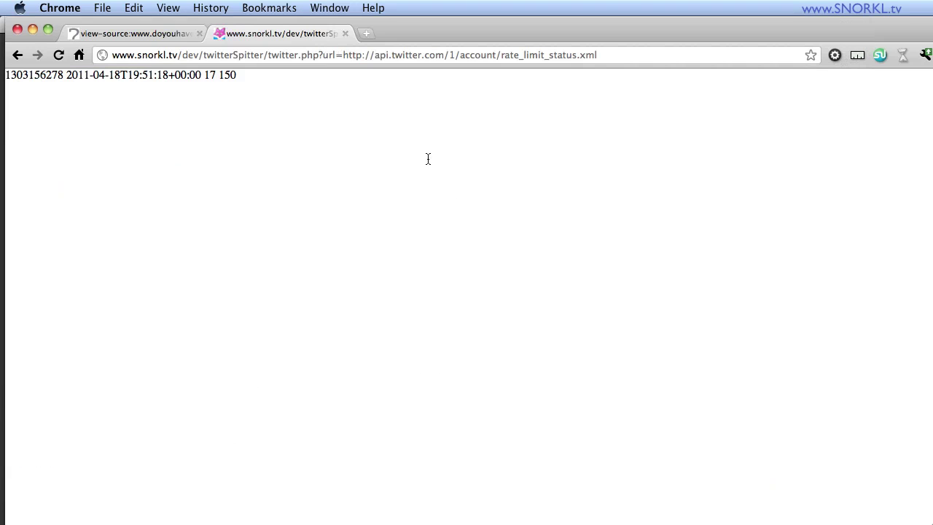
drag(118, 57, 386, 56)
drag(500, 57, 612, 57)
click(612, 55)
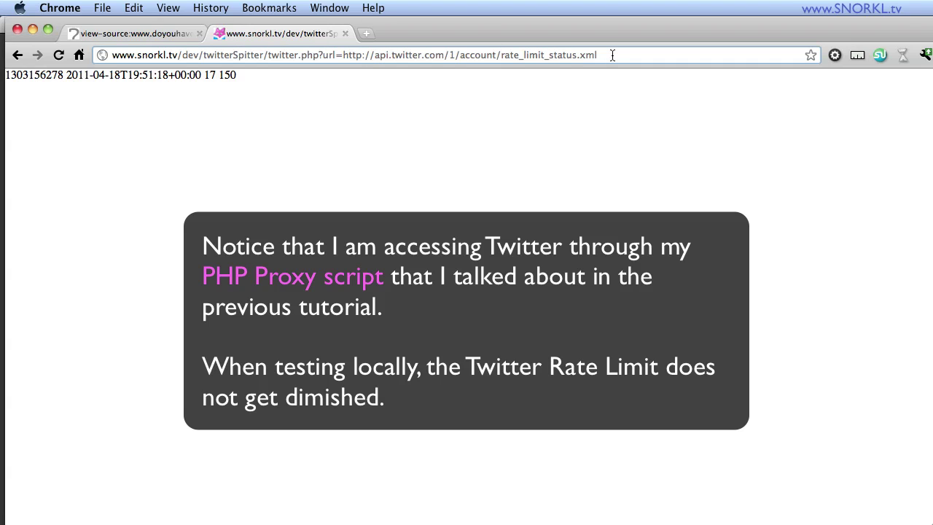
key(Return)
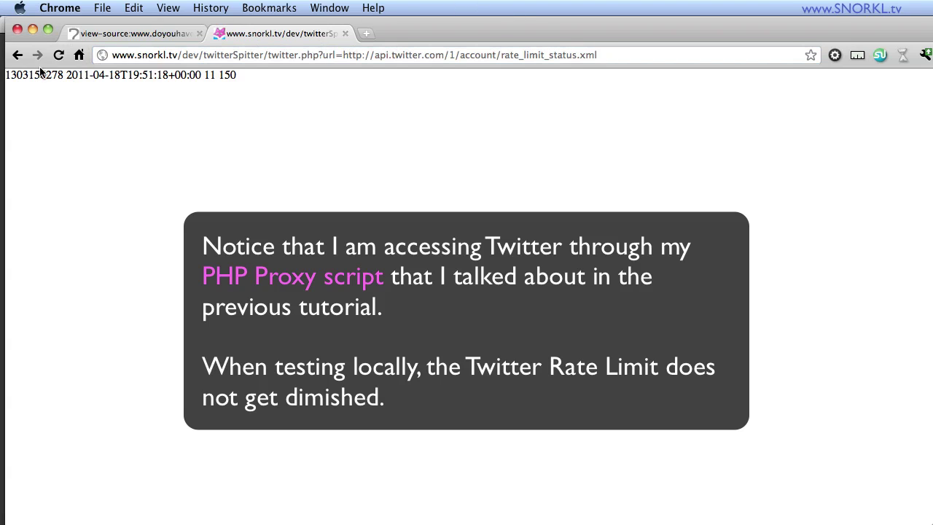
- Inspect the XML and expand <hash>, showing 11 remaining hits of 150
right_click(48, 262)
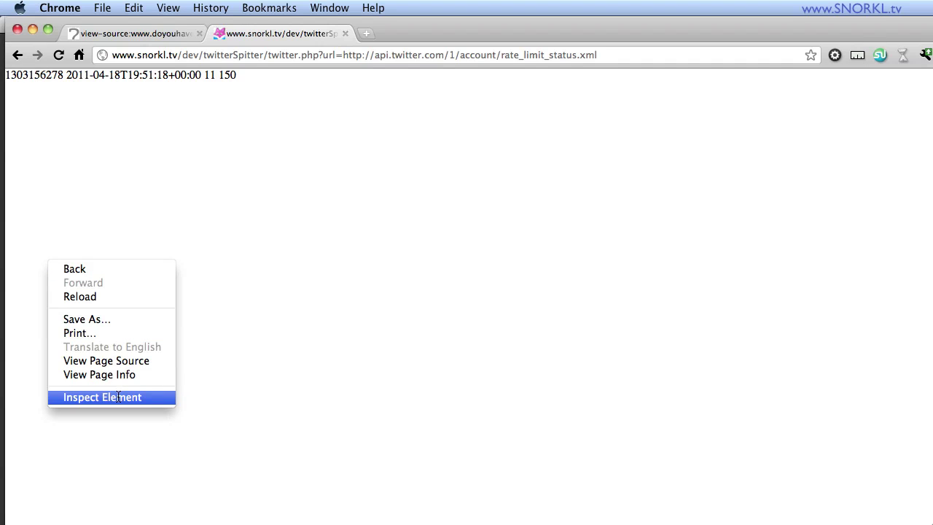
click(118, 397)
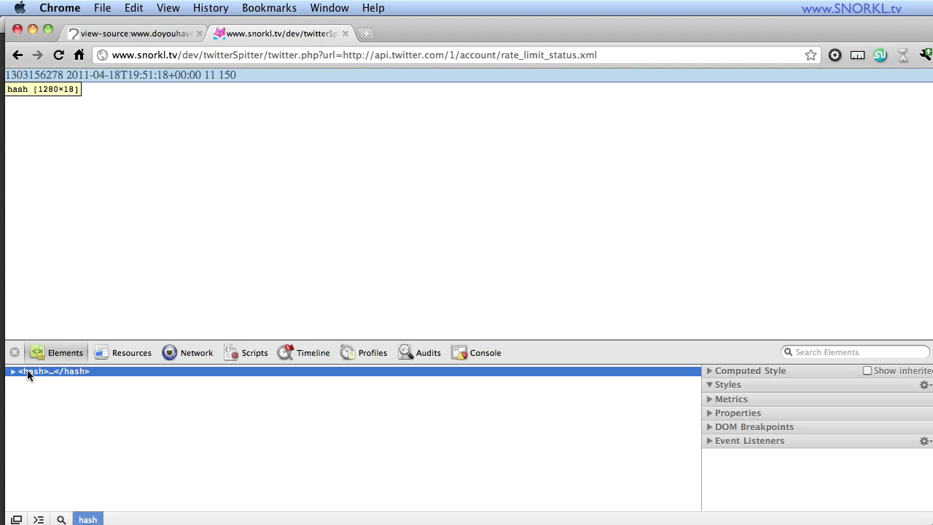
click(16, 371)
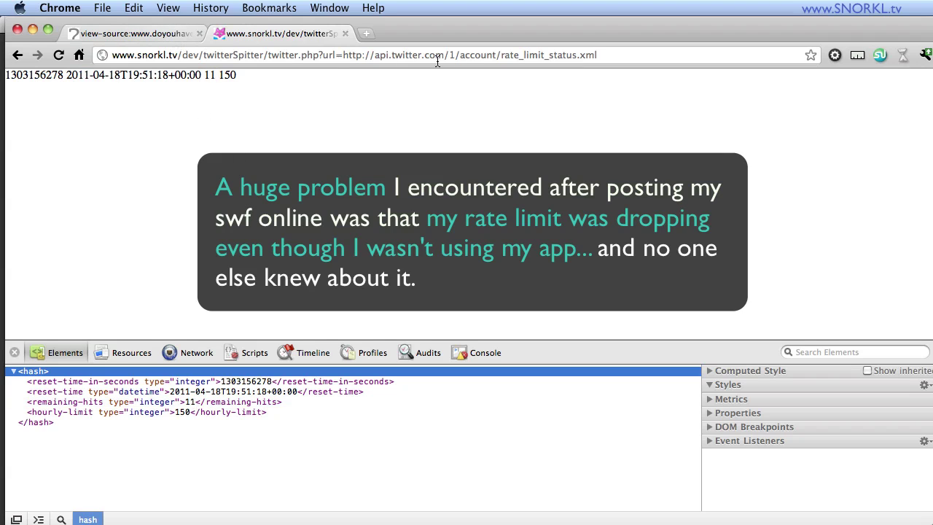
- On the first tab, remove 'view-source:' from the proxy URL and load the page normally
click(135, 34)
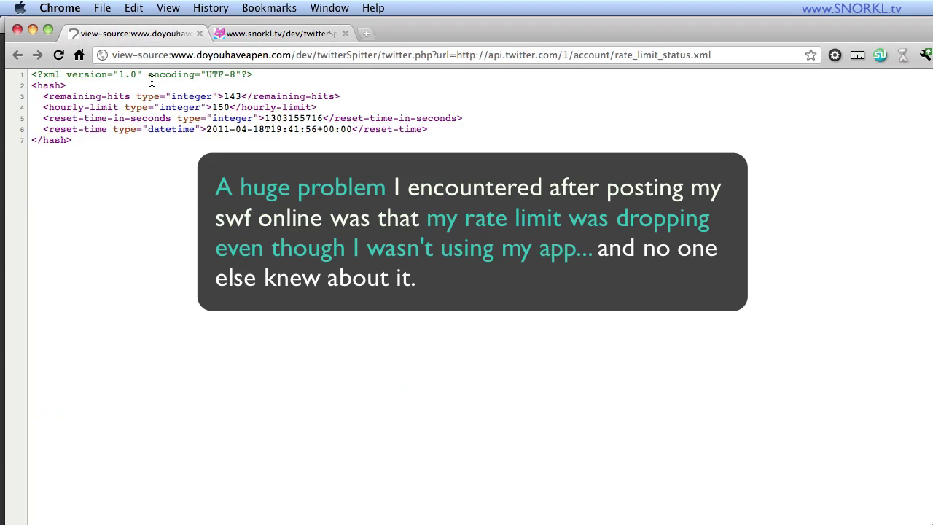
click(173, 58)
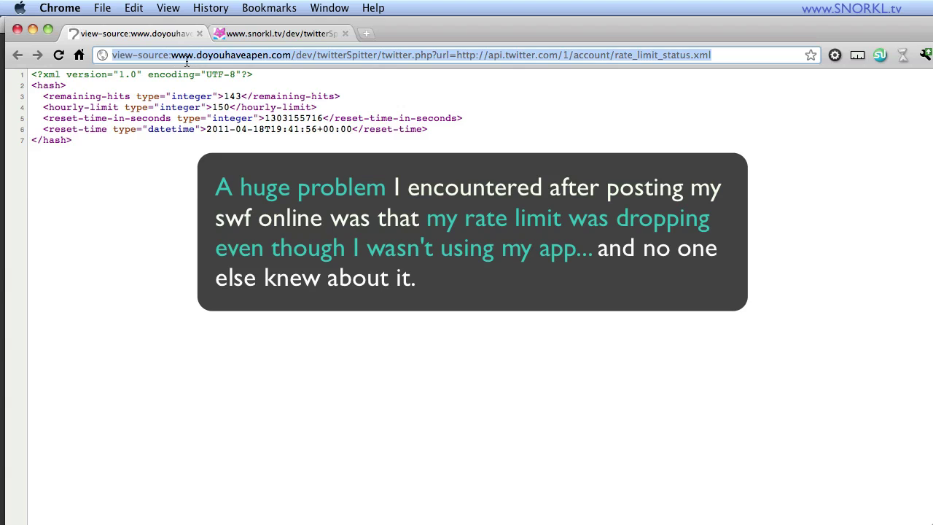
click(172, 55)
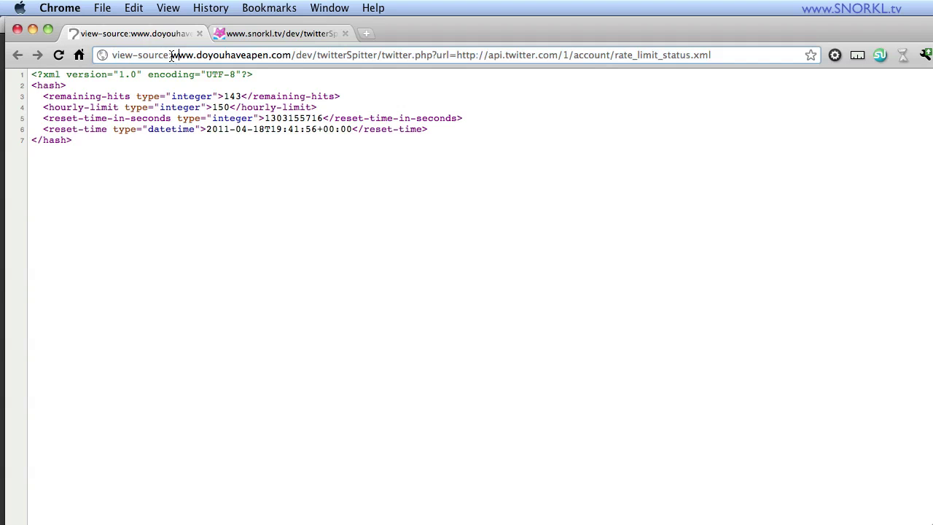
drag(172, 57, 29, 60)
key(BackSpace)
key(Return)
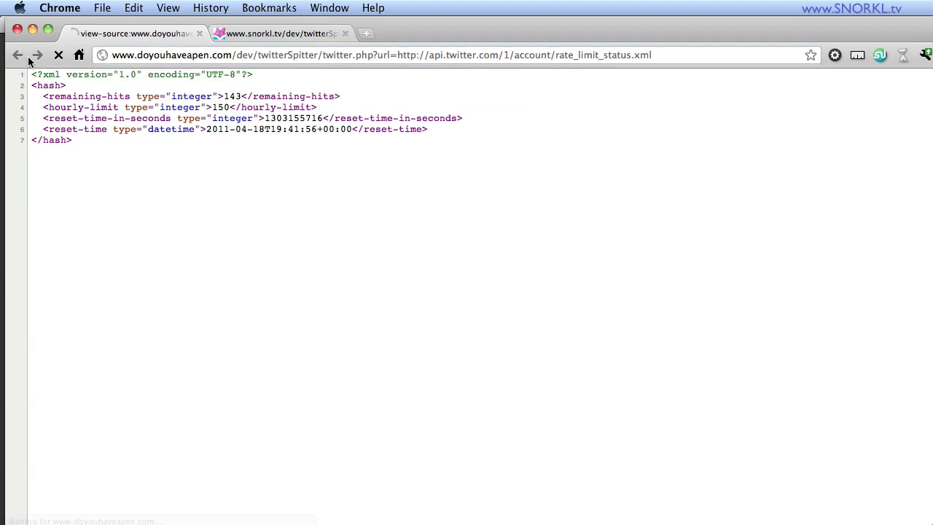
- Inspect the page's XML and expand the <hash> element to view its values
right_click(95, 300)
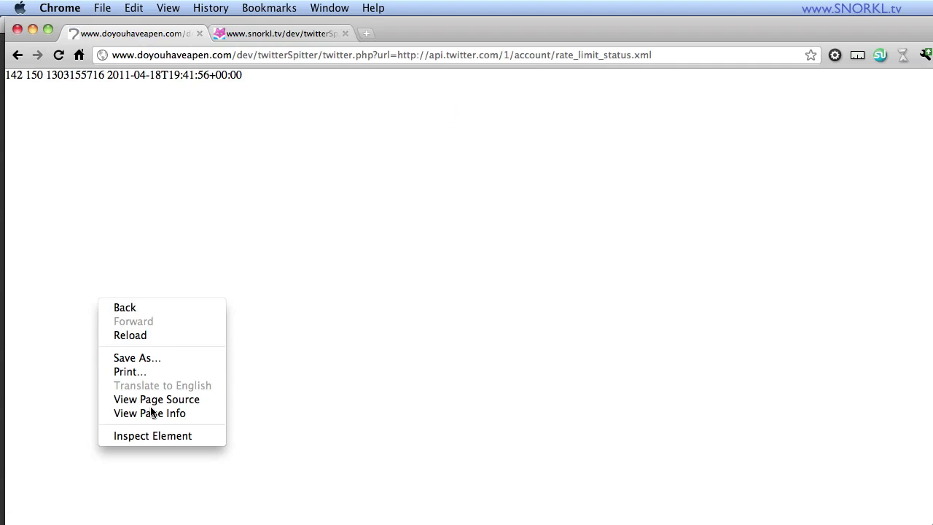
click(157, 436)
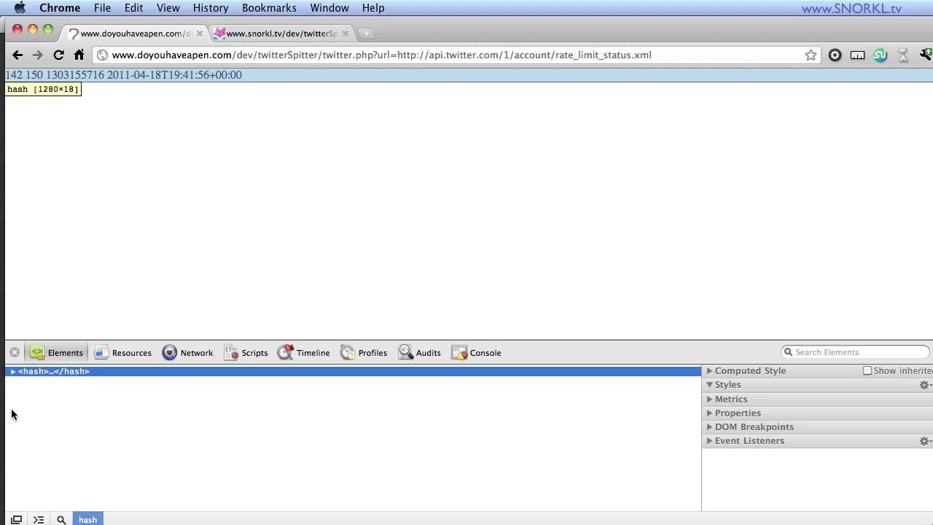
click(11, 371)
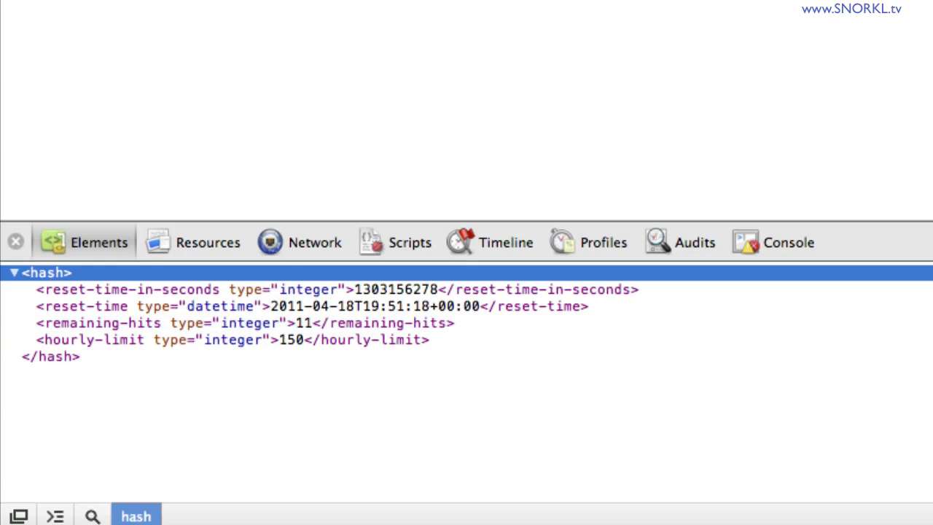
- Reload the rate-limit page with Cmd+R so remaining hits show 8 of 150
key(super+r)
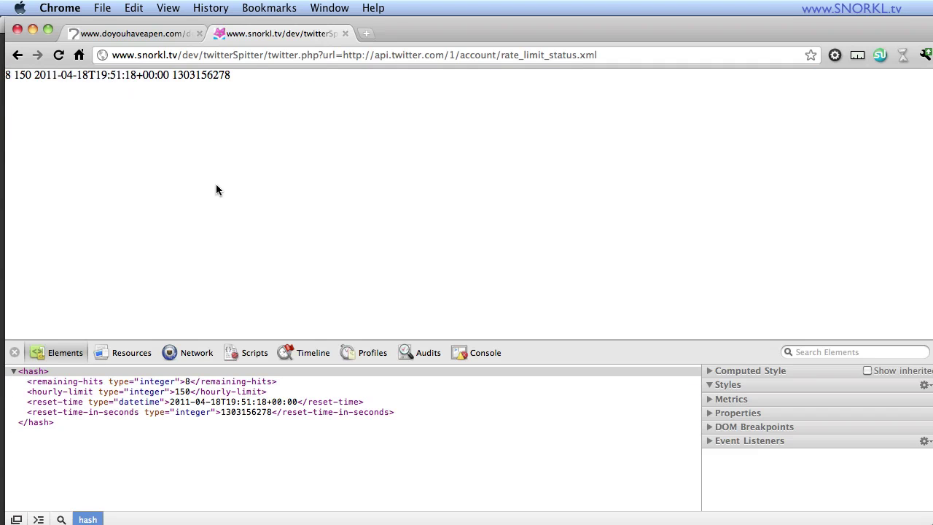
- Reload the rate-limit page so remaining hits fall to 4 of 150
click(59, 55)
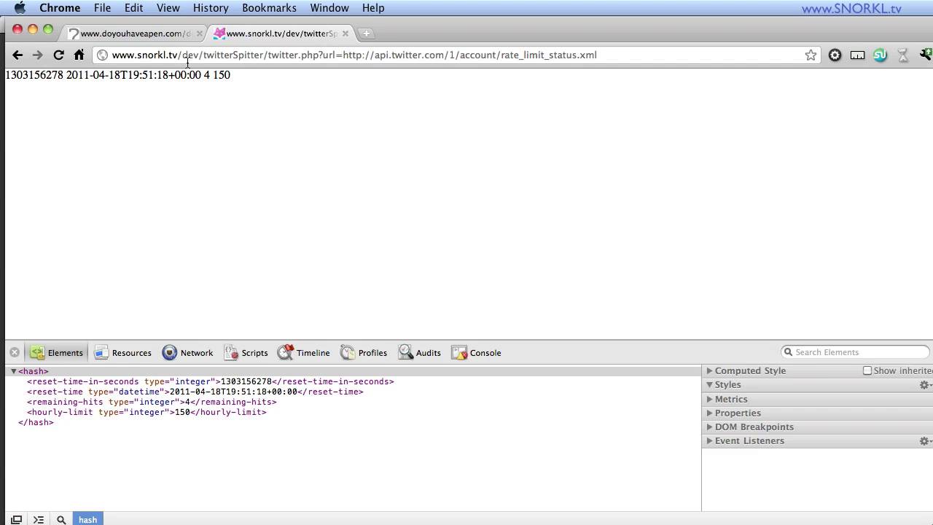
- View the servers.jpg diagram in the loadXml window, then collapse Flash's Actions panel
click(327, 11)
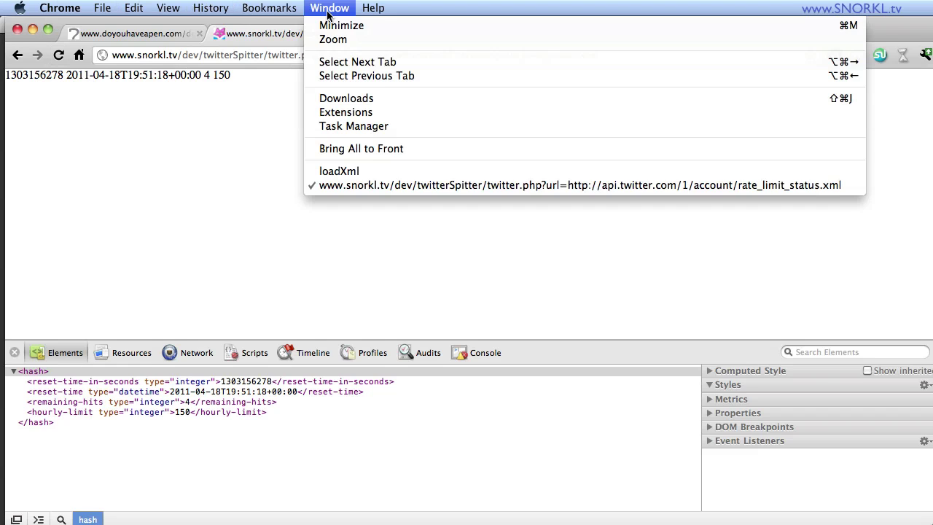
click(357, 171)
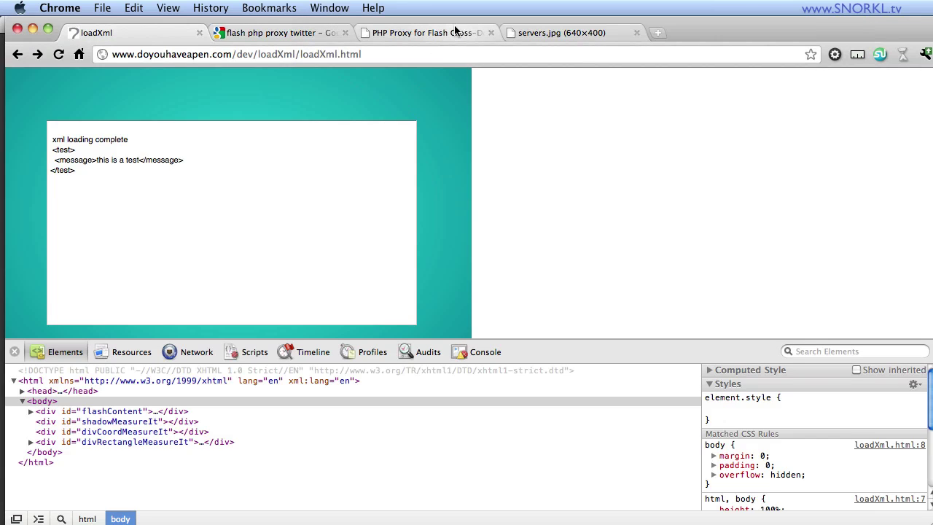
click(581, 36)
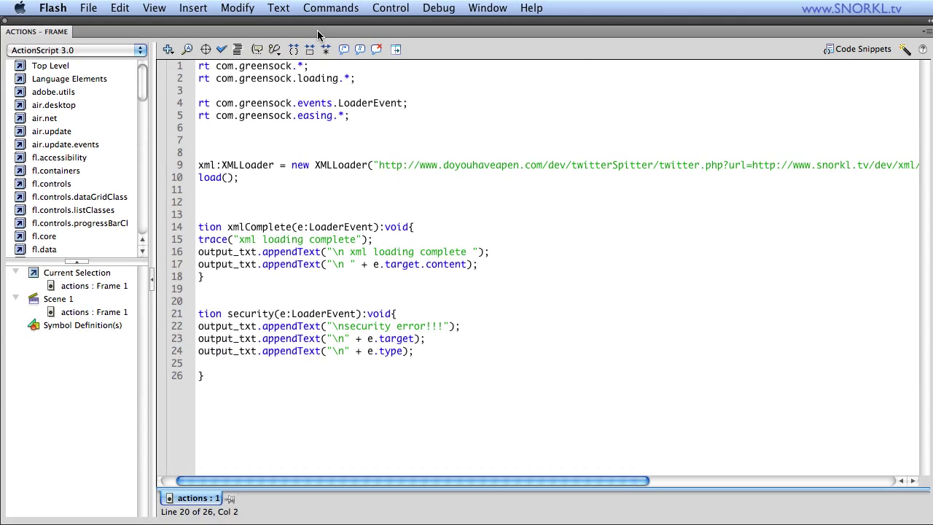
click(317, 30)
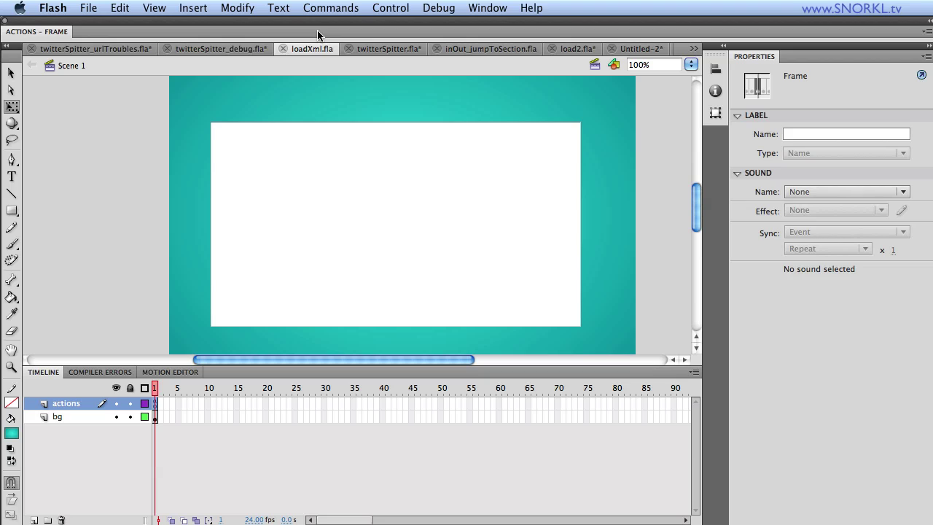
- Test the twitterSpitter.fla movie to load the Twitter avatars, then close the SWF
click(374, 50)
key(super+Return)
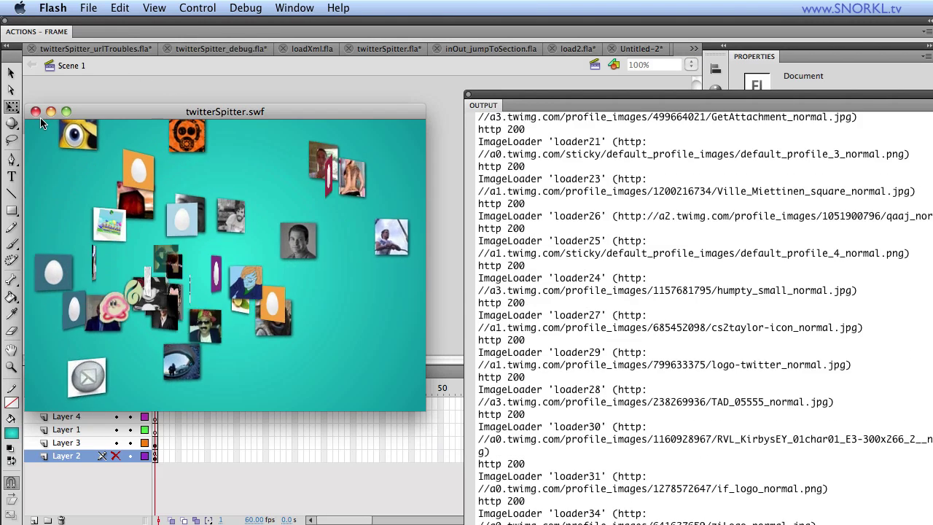
click(35, 112)
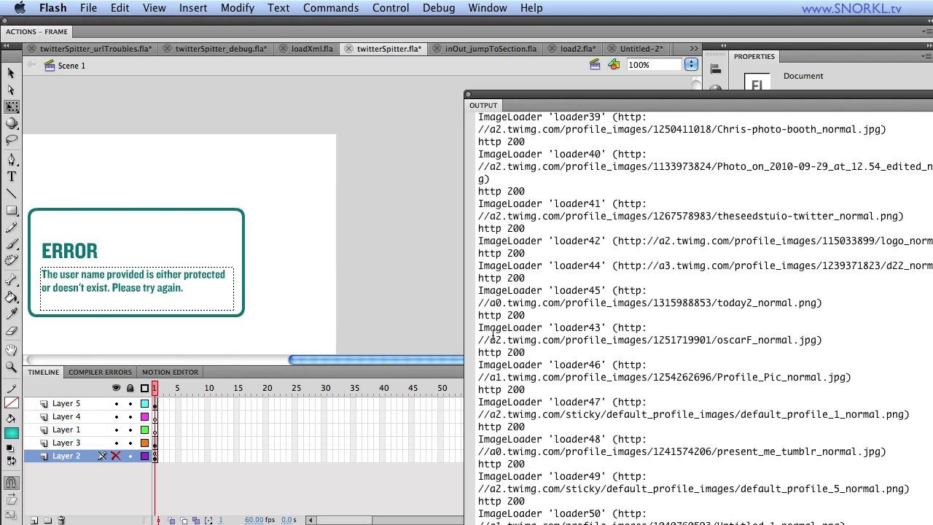
- Select the full loader43 avatar image URL in the Output log
drag(817, 342, 472, 348)
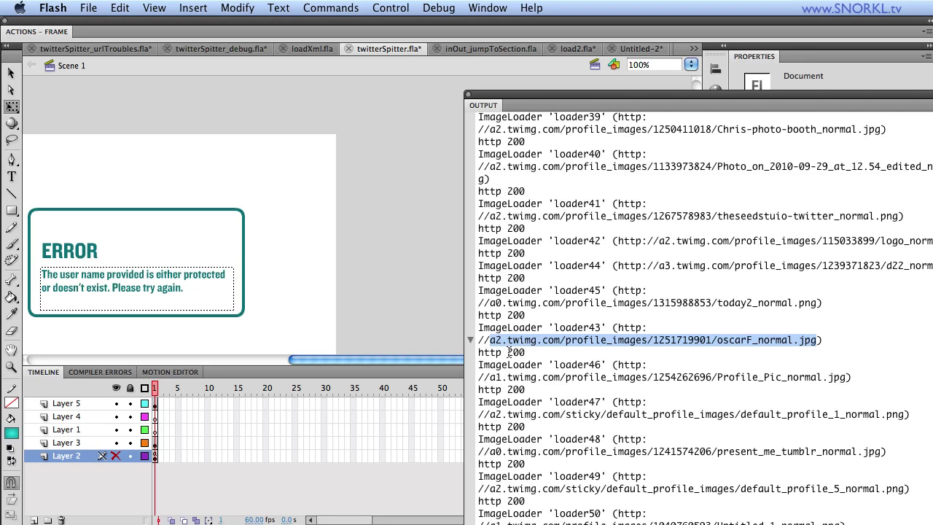
click(489, 340)
drag(490, 343, 812, 345)
drag(617, 328, 815, 347)
key(super+c)
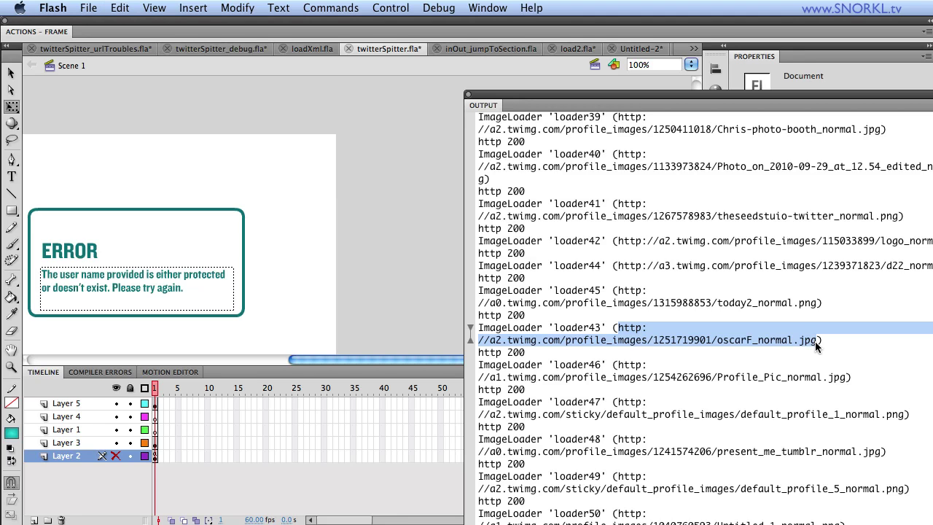
key(ctrl+F3)
- Open the copied loader43 avatar image URL in a new Chrome tab
key(Return)
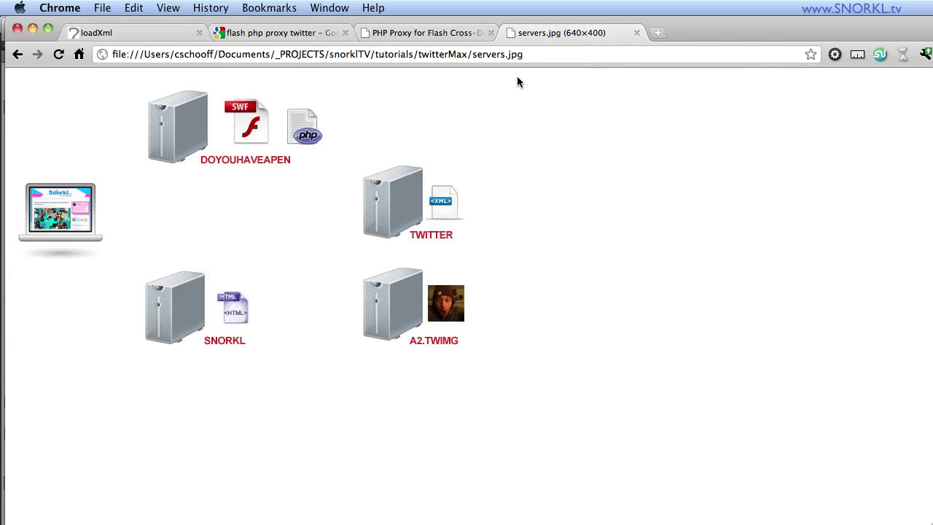
key(super+t)
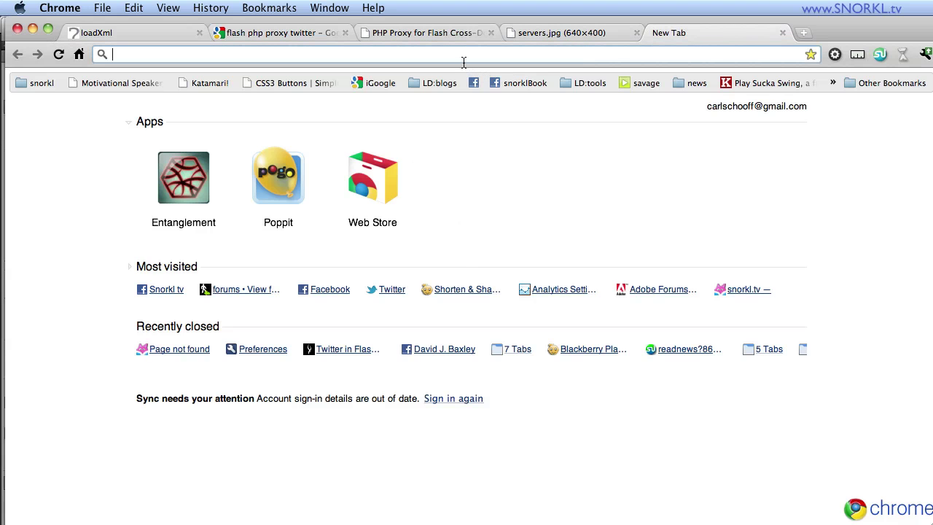
key(super+v)
key(Return)
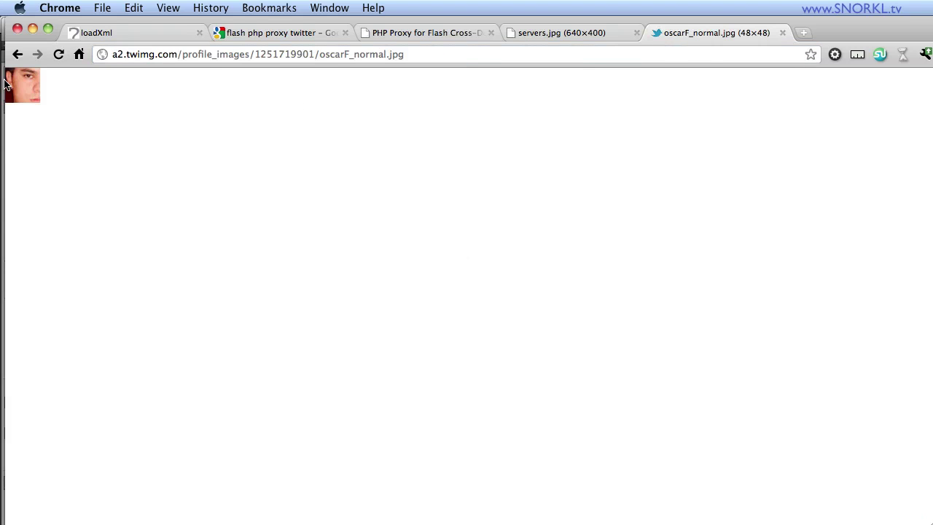
- Replace the image path after a2.twimg.com/ with crossdomain.xml and load it
drag(181, 53, 472, 66)
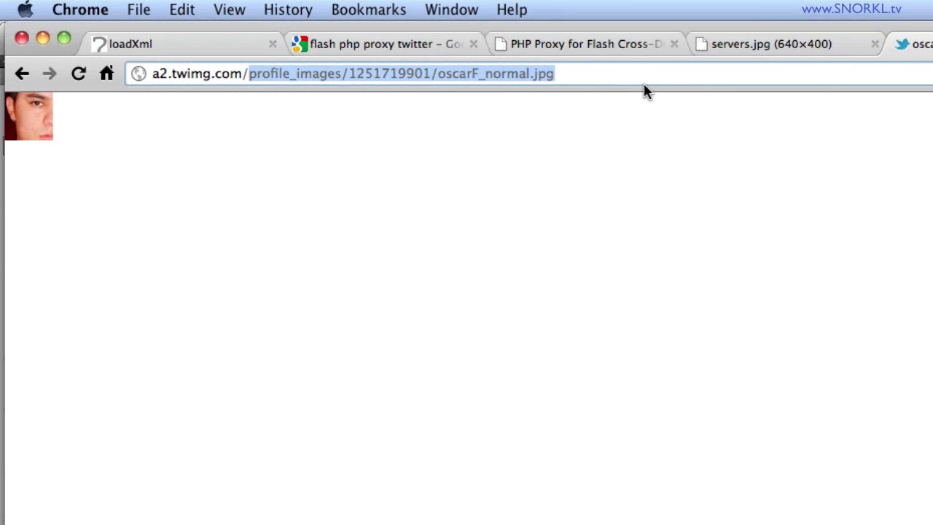
text(cros)
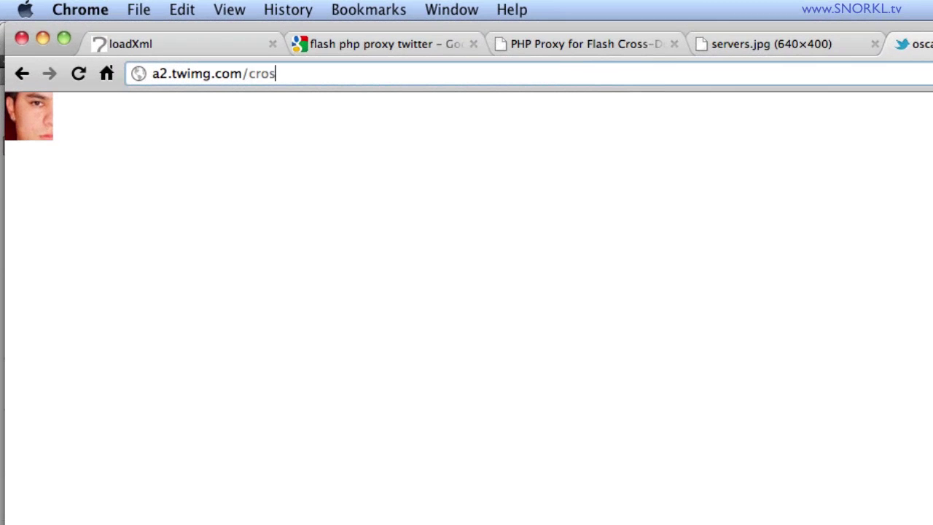
text(sdomain.xml)
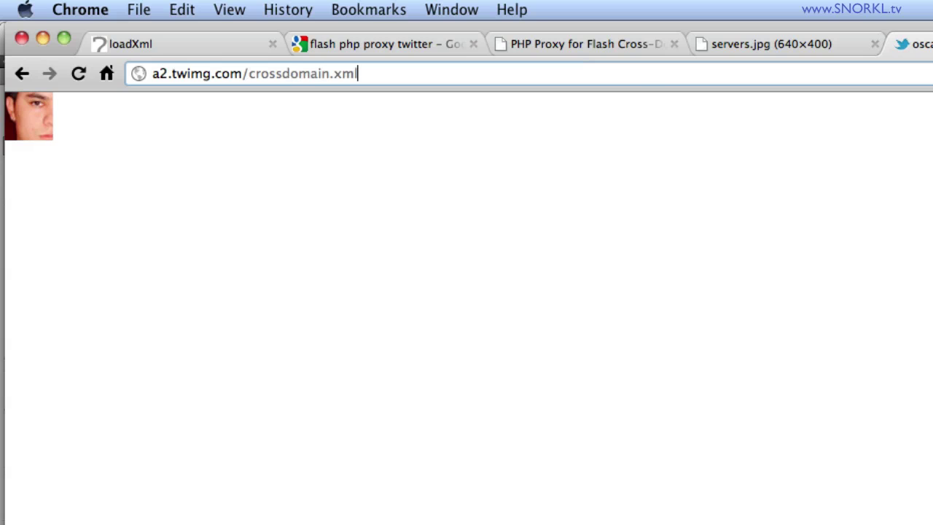
key(Return)
- Inspect the a2.twimg.com crossdomain.xml and expand cross-domain-policy to reveal access from any domain (*)
right_click(219, 206)
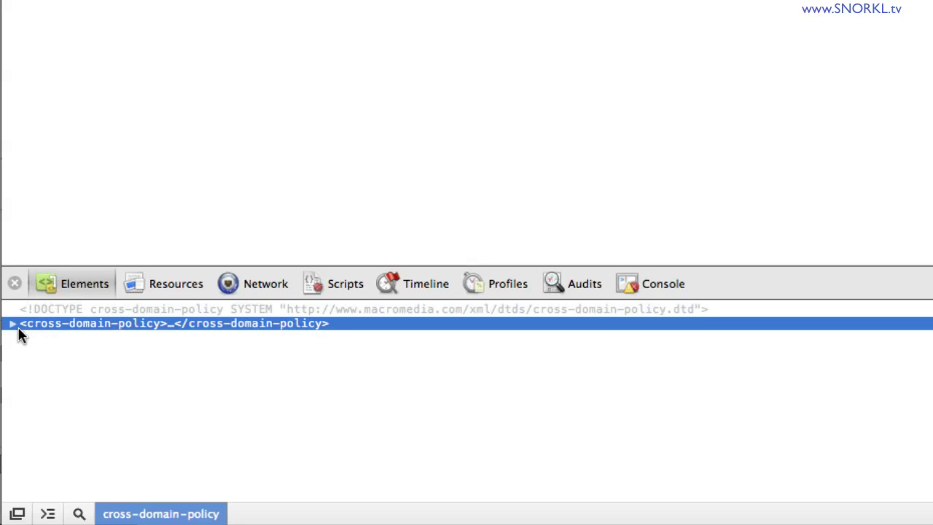
click(13, 324)
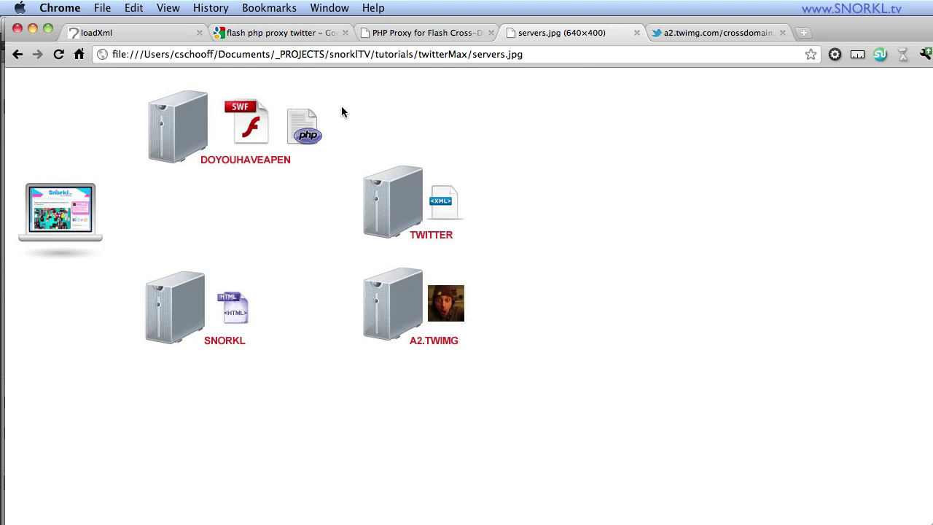
- Return to the snorkl.tv twitterSpitter proxy window showing 4 remaining hits of 150
click(690, 33)
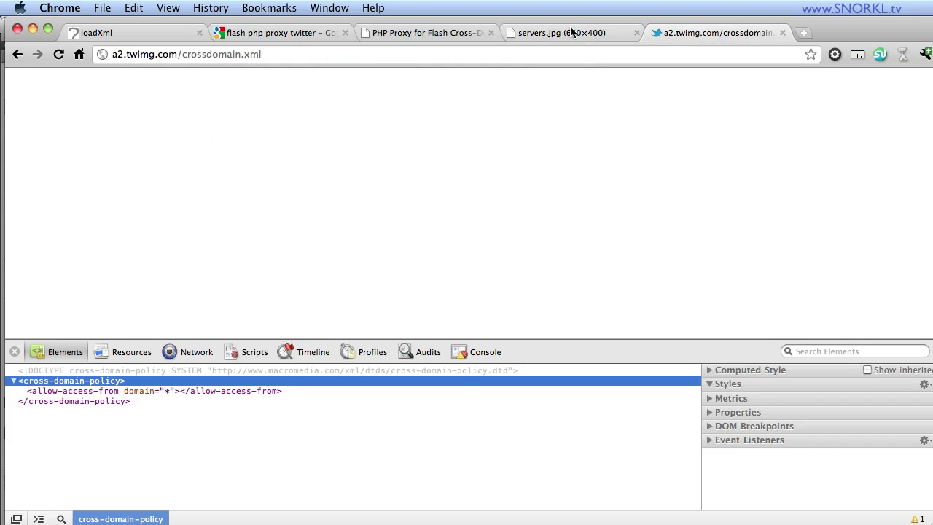
click(329, 7)
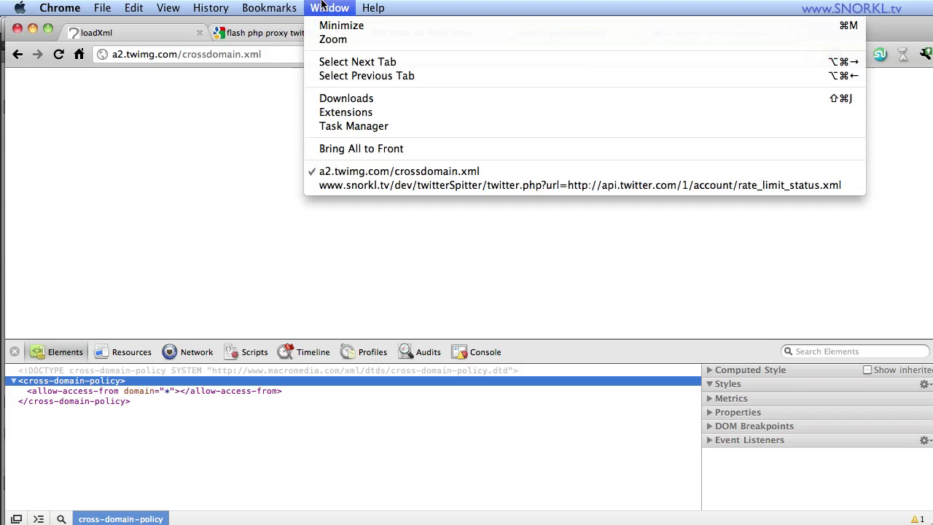
click(373, 188)
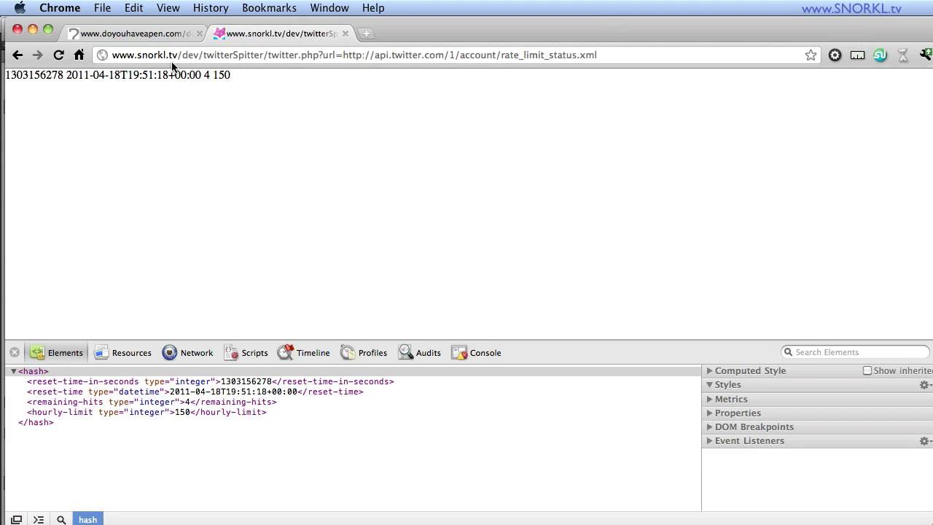
- Reload the proxy's rate_limit_status.xml page until remaining hits reach 0 of 150
double_click(508, 54)
click(656, 54)
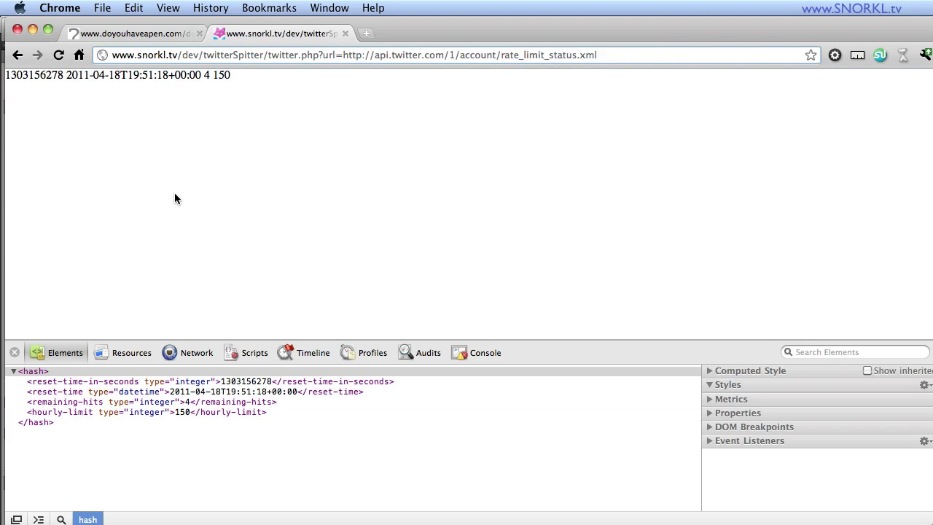
click(61, 57)
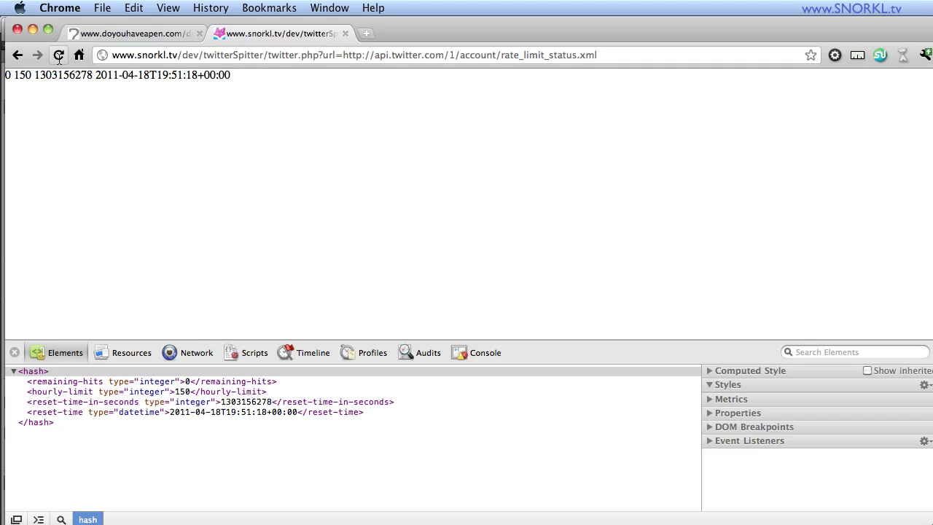
click(59, 57)
- Load 1/statuses/followers/snorkltv.xml through the snorkl.tv proxy, which returns a rate-limit-exceeded error
click(343, 56)
drag(343, 56, 641, 56)
click(633, 56)
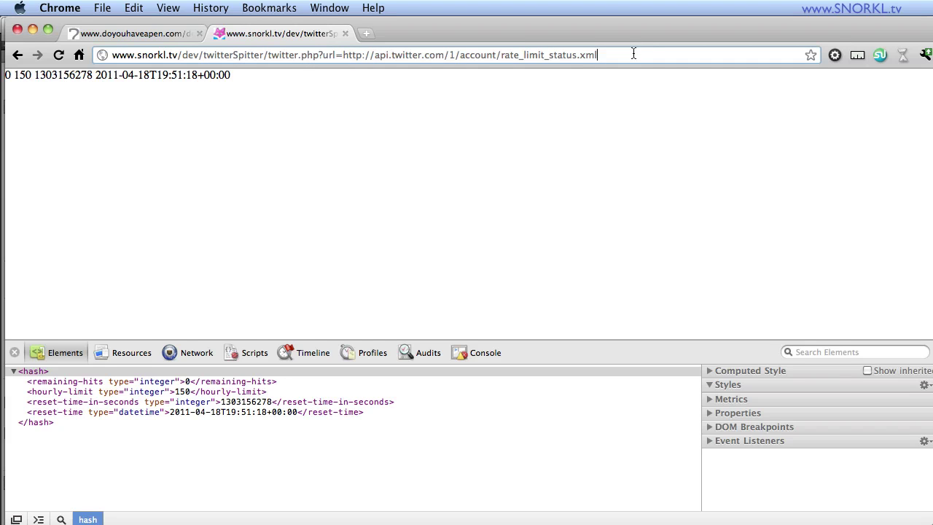
key(BackSpace)
key(BackSpace)
key(BackSpace)
key(BackSpace)
key(BackSpace)
key(BackSpace)
key(BackSpace)
key(BackSpace)
key(BackSpace)
key(BackSpace)
key(BackSpace)
key(BackSpace)
key(BackSpace)
key(BackSpace)
key(BackSpace)
key(BackSpace)
key(BackSpace)
key(BackSpace)
key(BackSpace)
key(BackSpace)
key(Down)
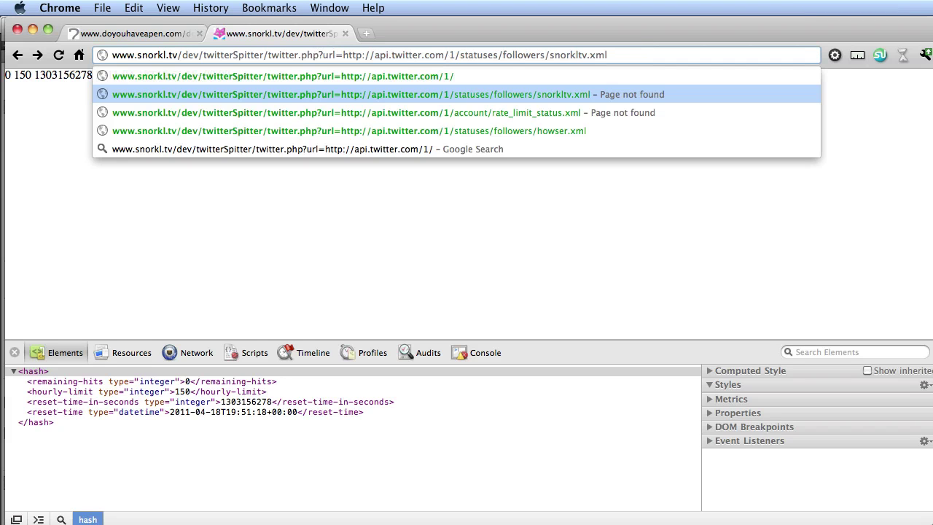
key(Return)
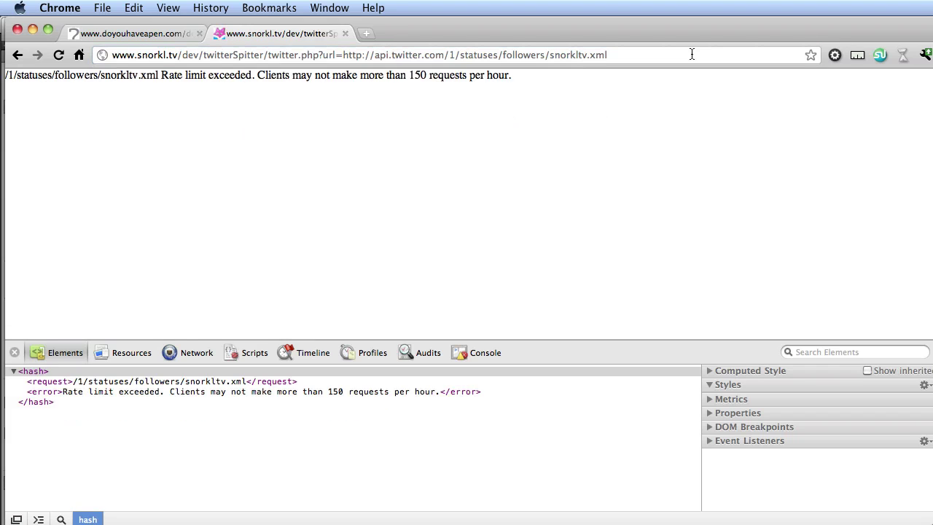